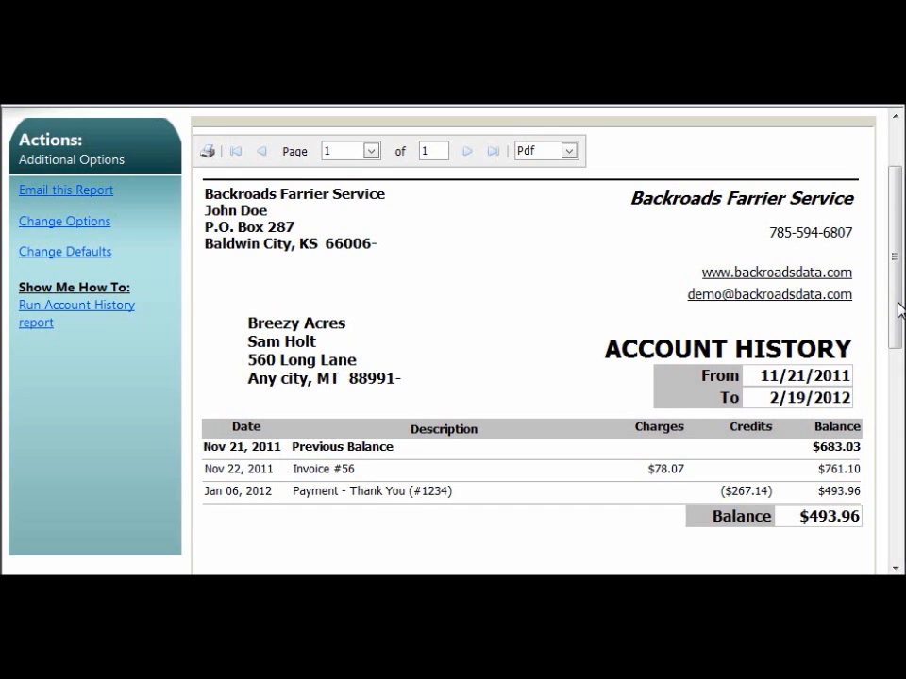
Open the options for the Account History report from the financial reports list.
left_click_drag(899, 310, 886, 212)
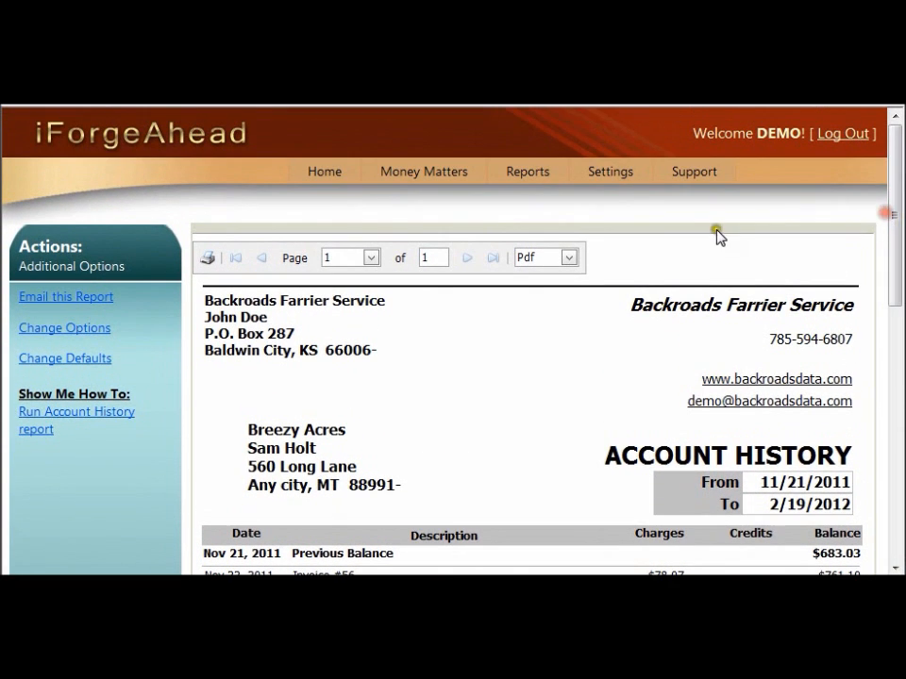
left_click(319, 173)
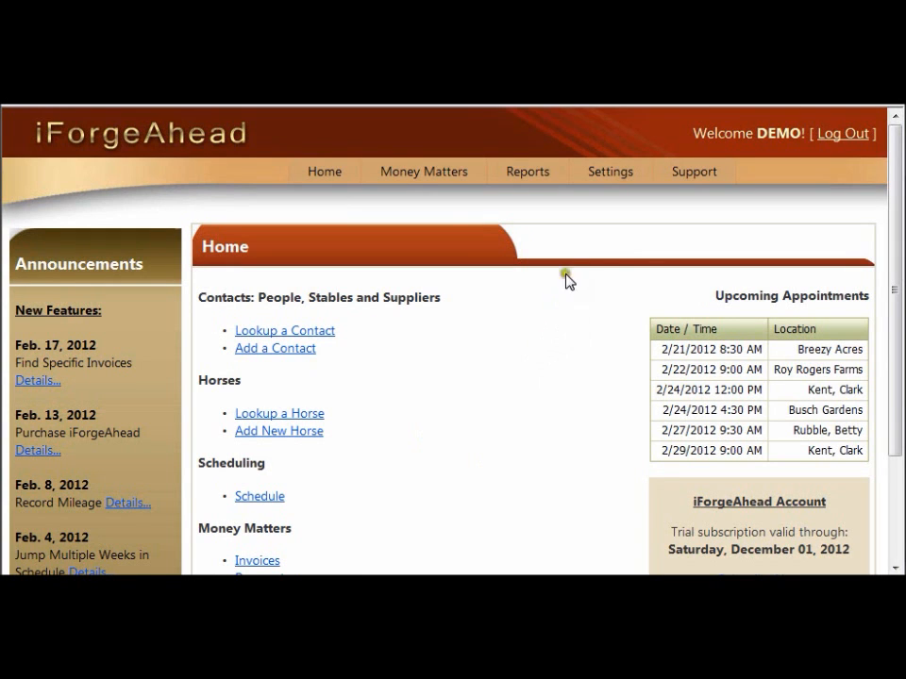
left_click(522, 175)
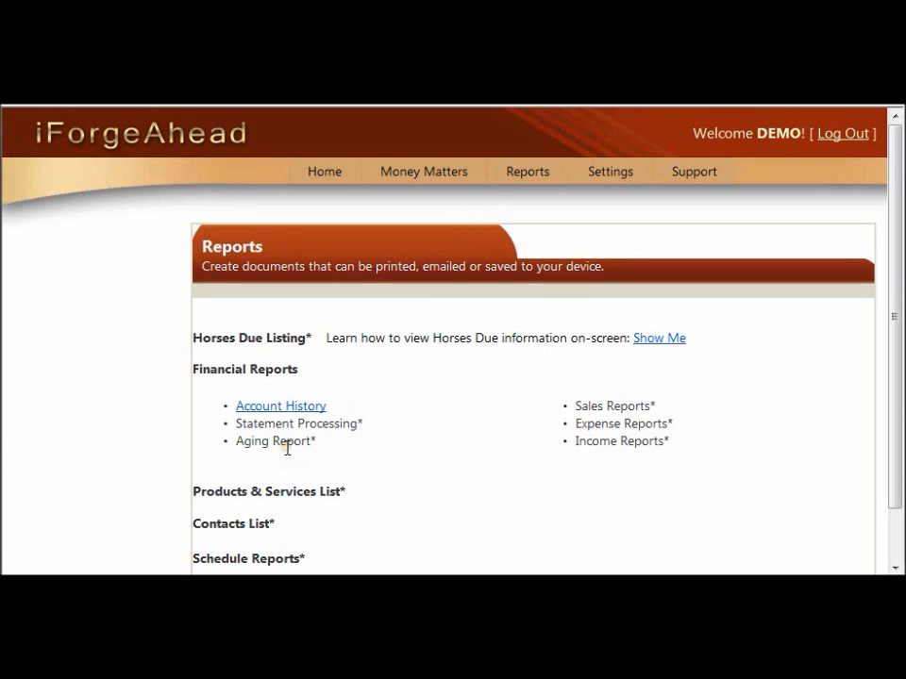
left_click(273, 409)
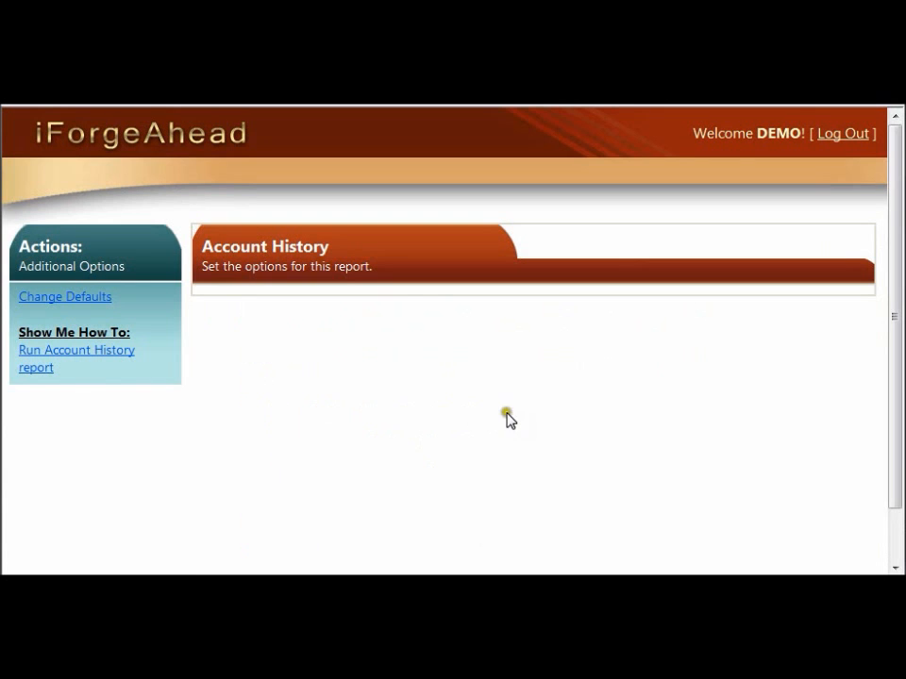
Create the Account History report for the client Breezy Acres, covering 11/21/2011 to 2/19/2012.
left_click_drag(895, 306, 898, 397)
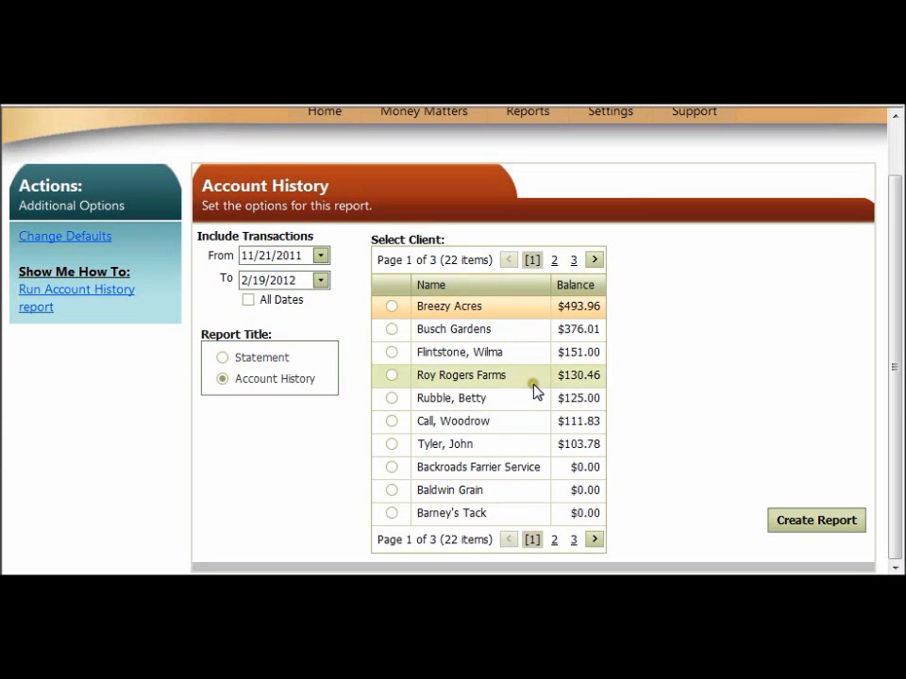
left_click(475, 307)
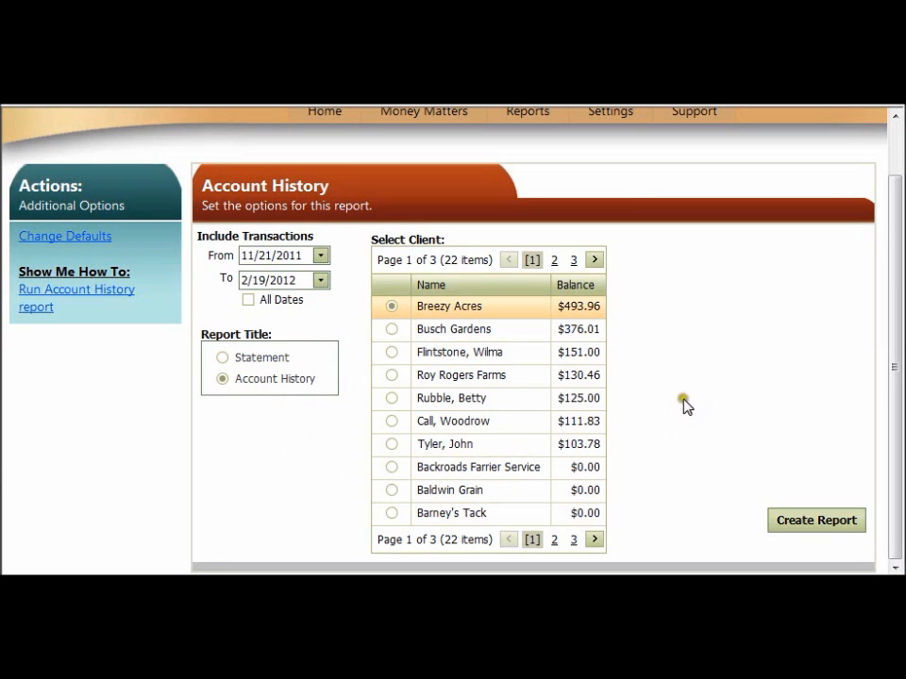
left_click(801, 527)
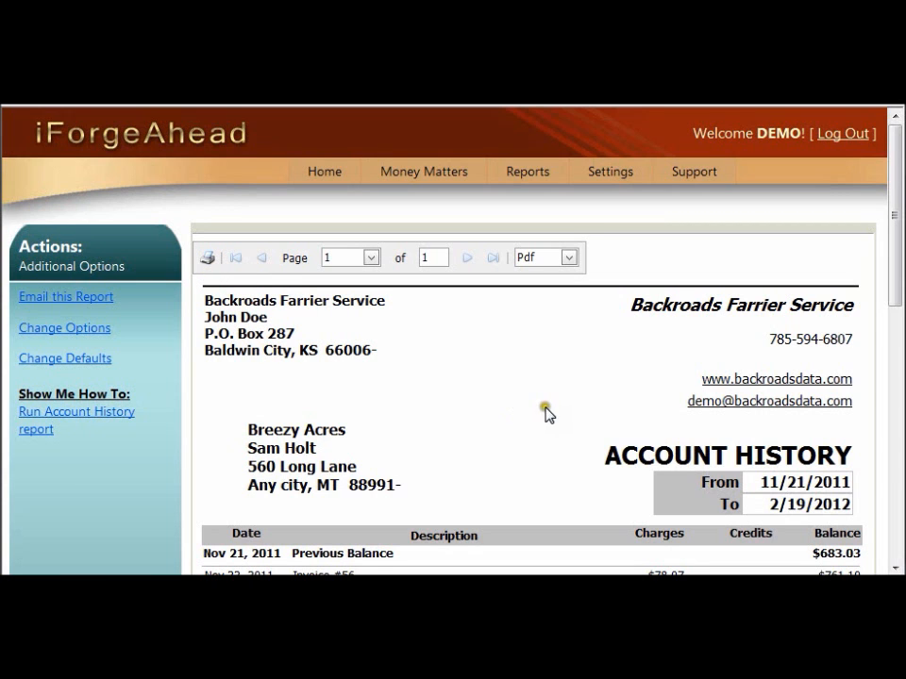
left_click_drag(891, 243, 891, 287)
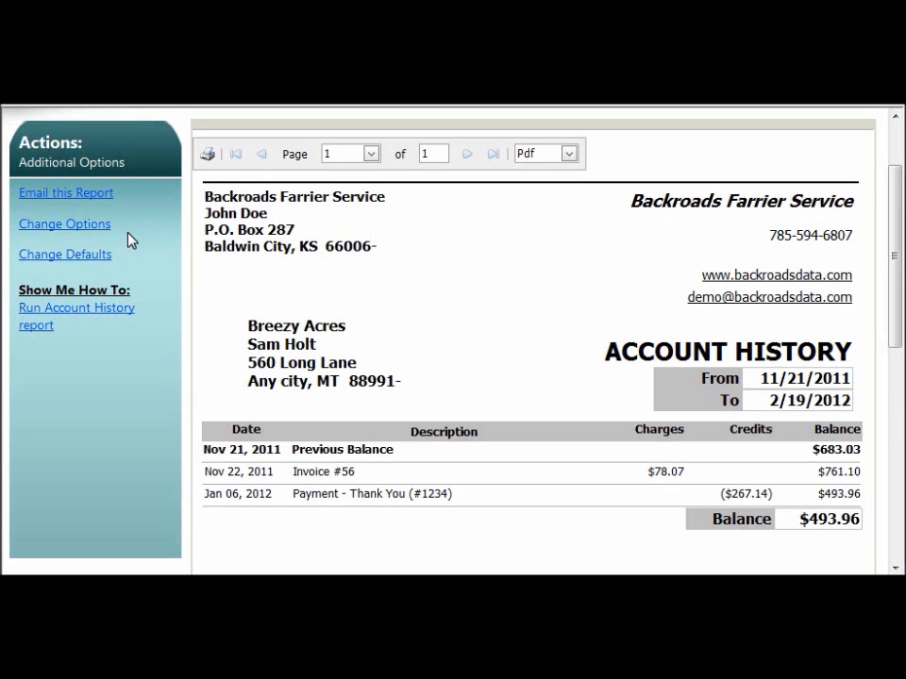
Change the Breezy Acres report options to include all dates and use the Statement title, and recreate the report.
left_click(78, 226)
left_click(75, 226)
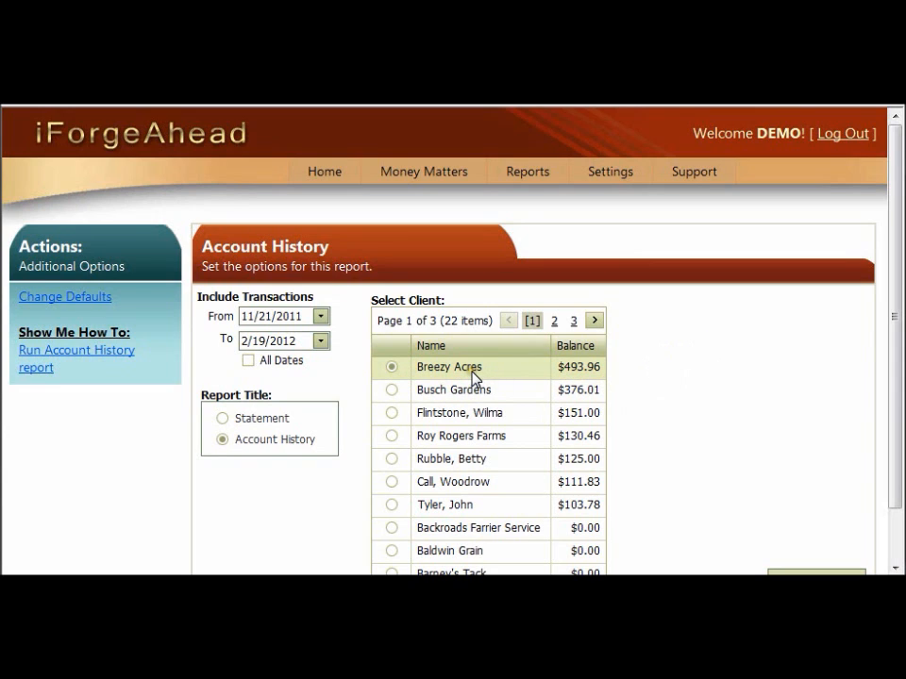
left_click(247, 362)
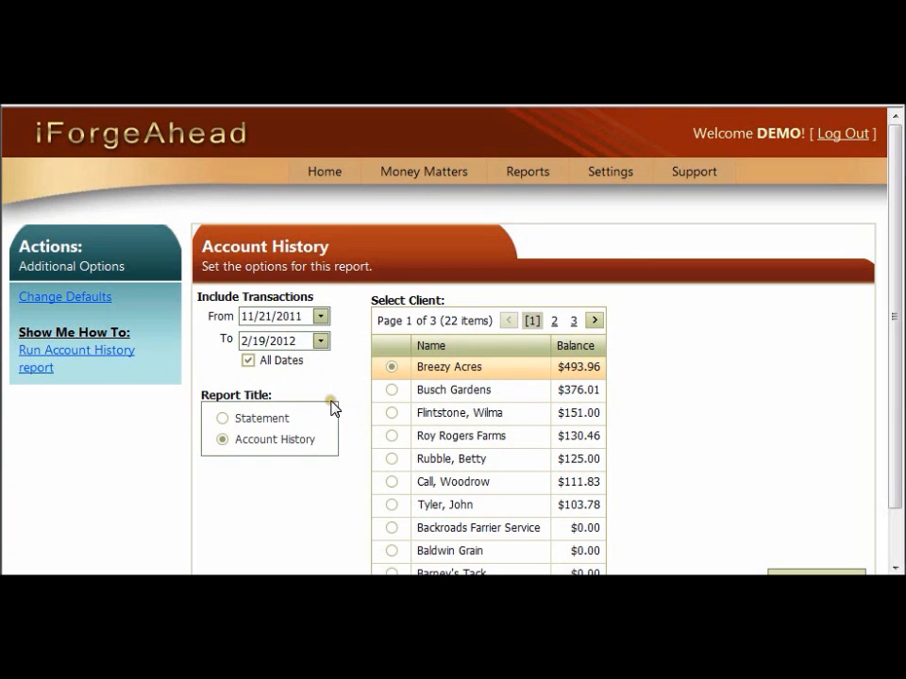
left_click(223, 419)
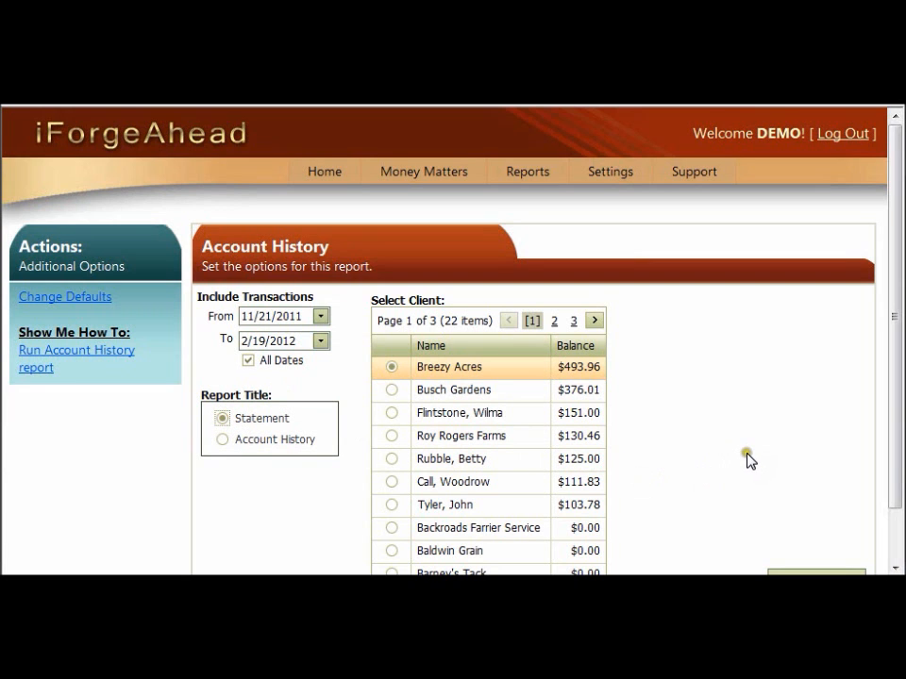
left_click_drag(896, 468, 896, 518)
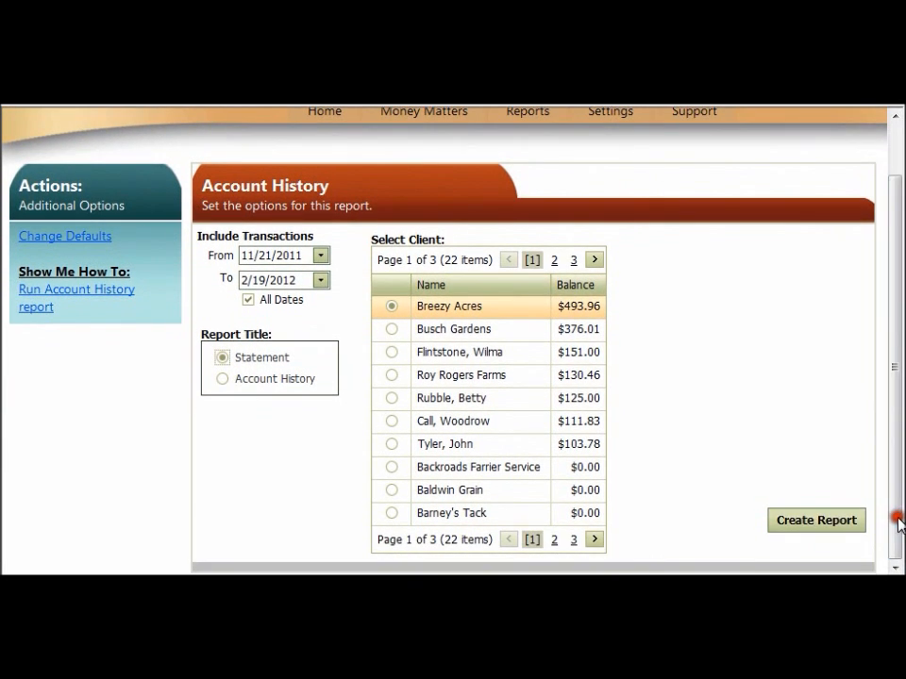
left_click(833, 527)
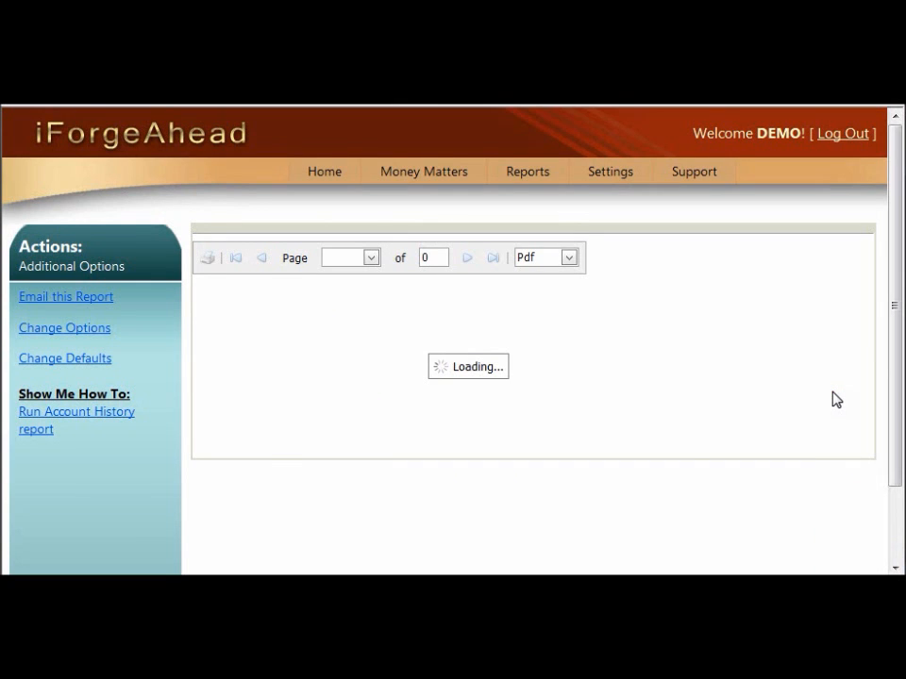
Look over the statement's transactions and its email form, closing the form without sending anything.
left_click_drag(896, 245, 898, 363)
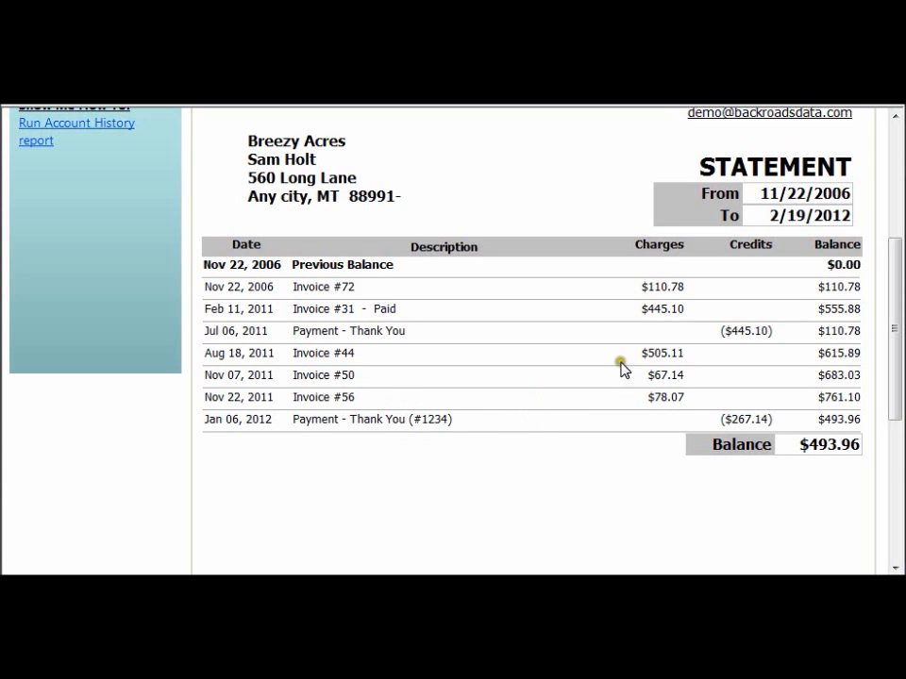
left_click_drag(897, 345, 892, 236)
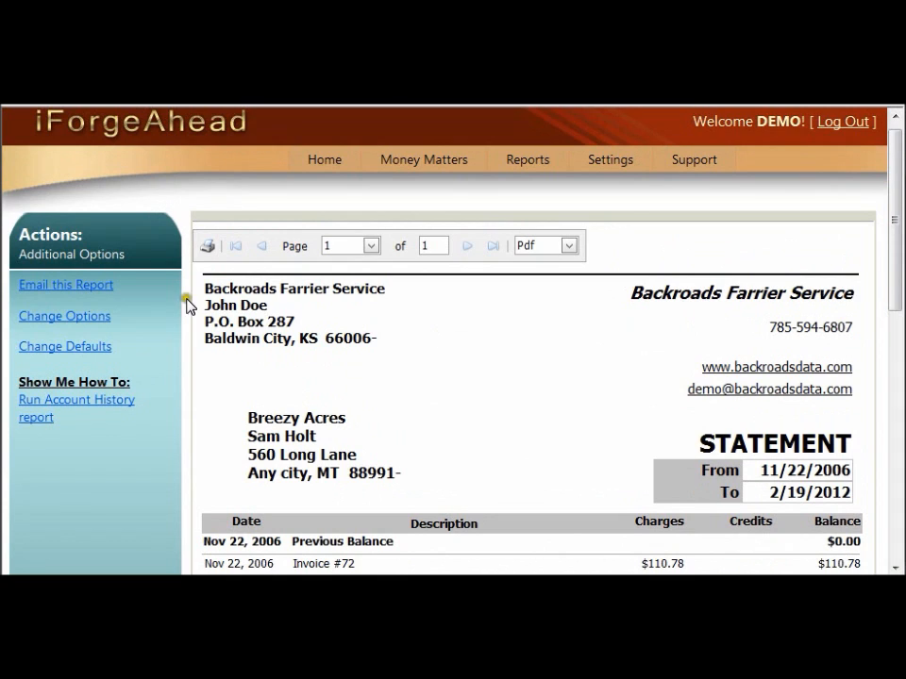
left_click(67, 287)
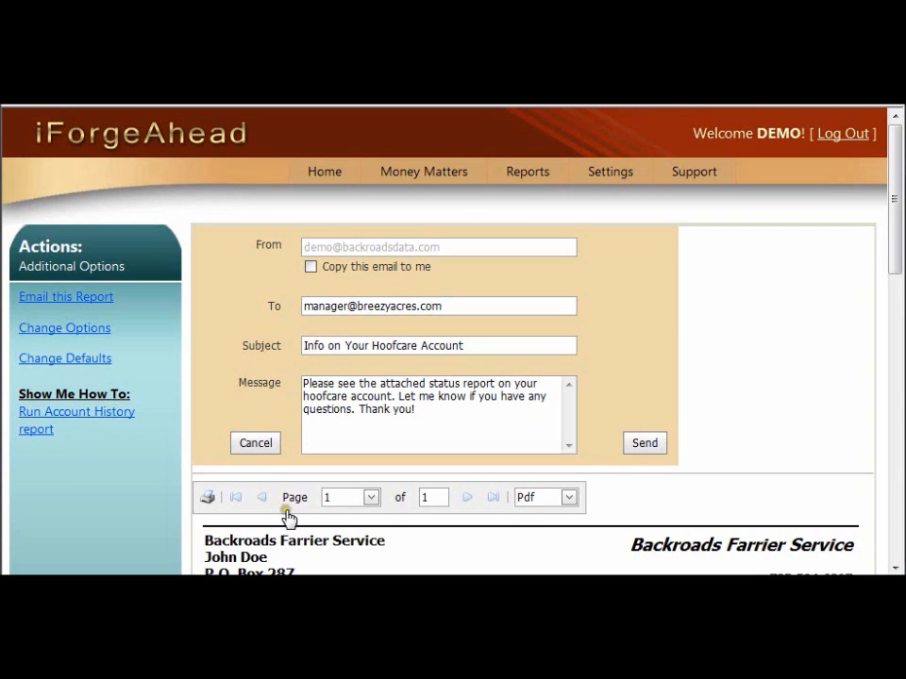
left_click(247, 455)
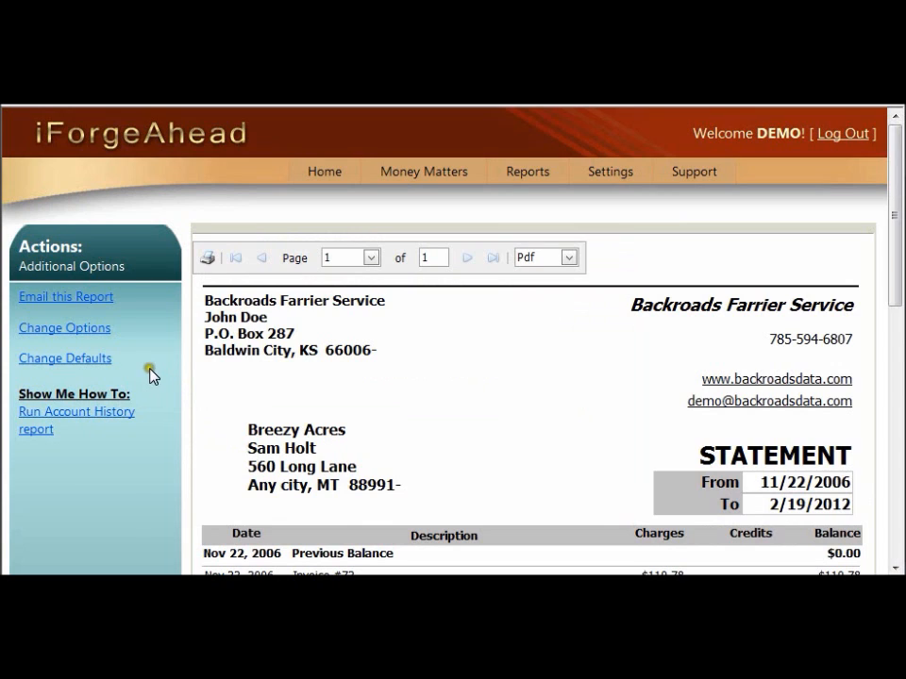
Set the default date range for Account History reports to 90 days and save the setting.
left_click(57, 359)
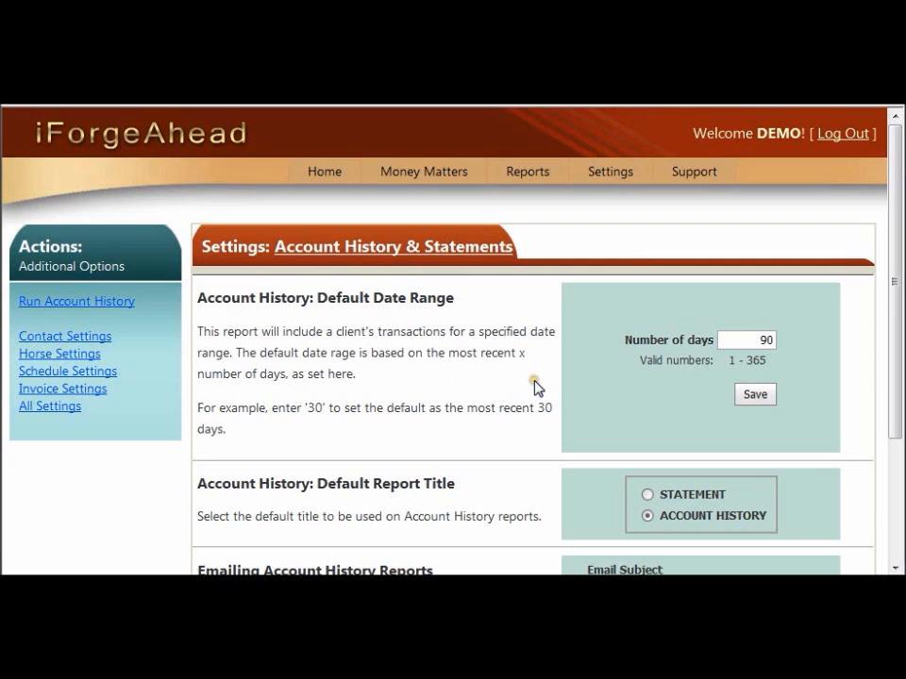
left_click(776, 348)
left_click(793, 358)
key("BackSpace")
key("BackSpace")
type("90")
left_click(750, 400)
left_click(835, 430)
Run a new Account History report for Breezy Acres using the default date range and report title.
left_click_drag(898, 404, 896, 536)
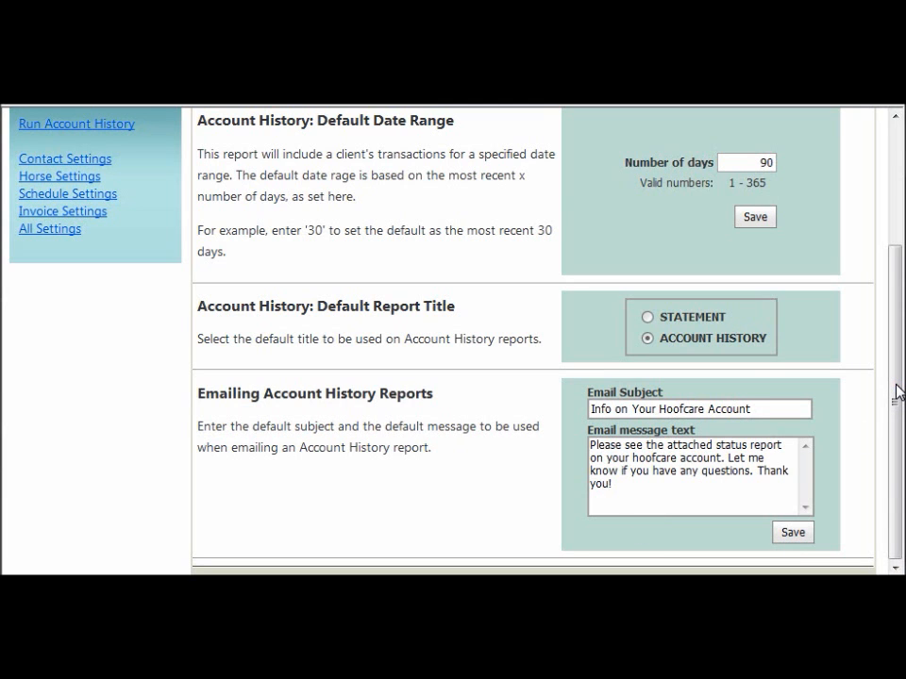
left_click_drag(897, 394, 895, 257)
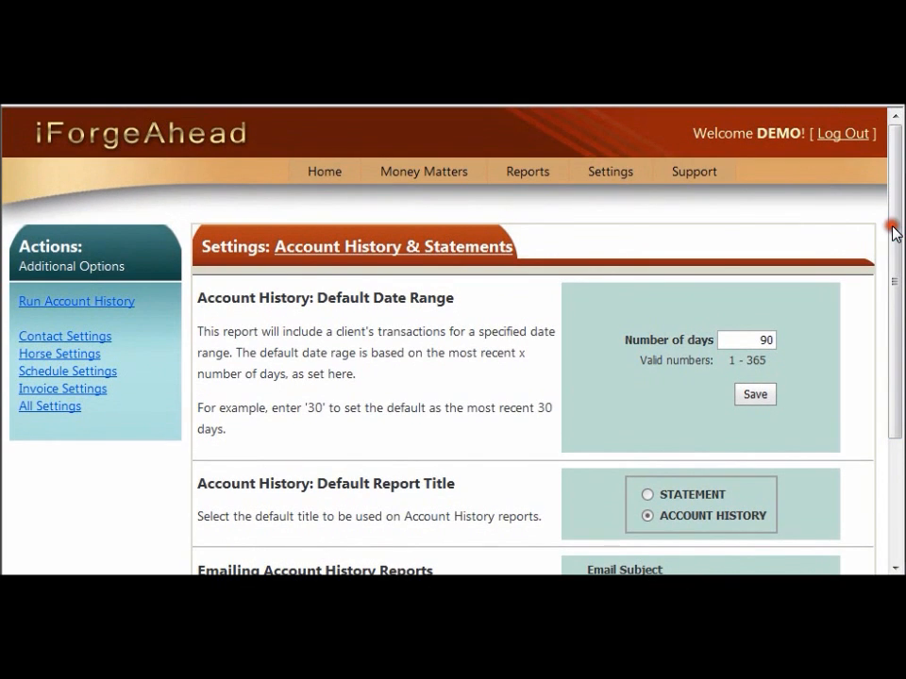
left_click(522, 181)
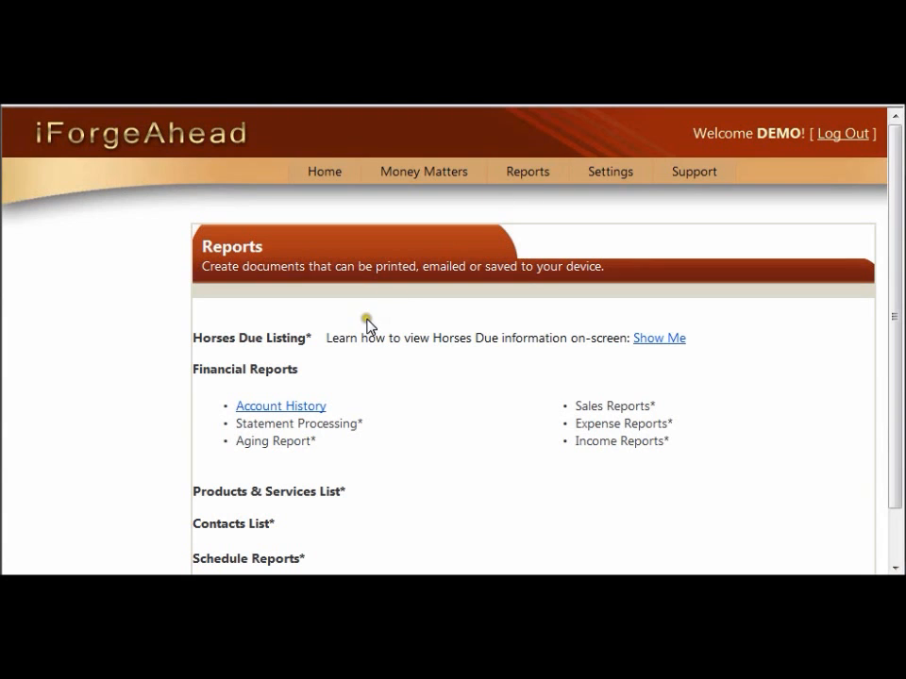
left_click(274, 408)
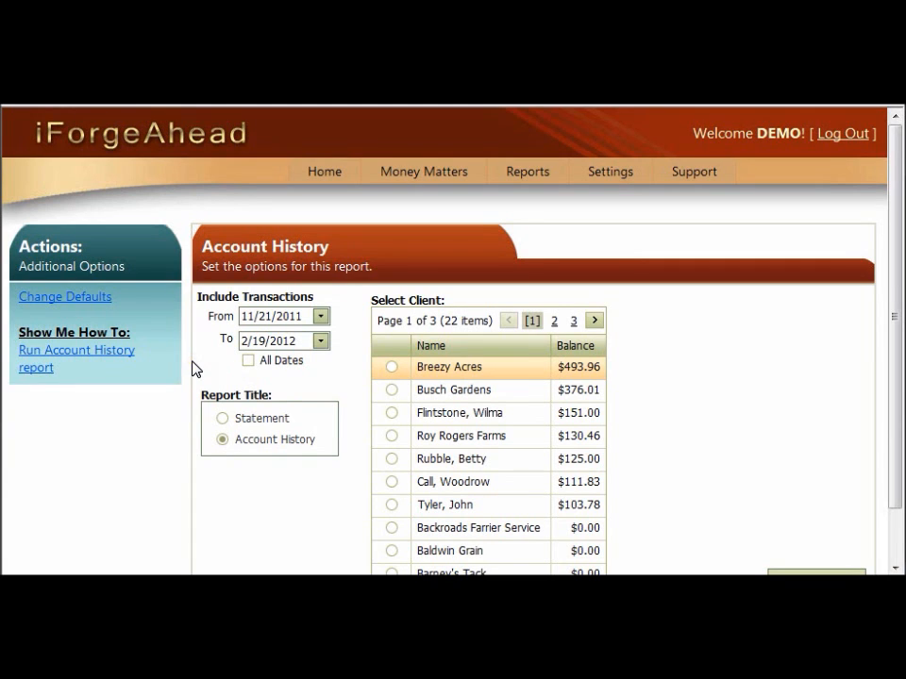
left_click(422, 370)
left_click_drag(897, 440, 897, 496)
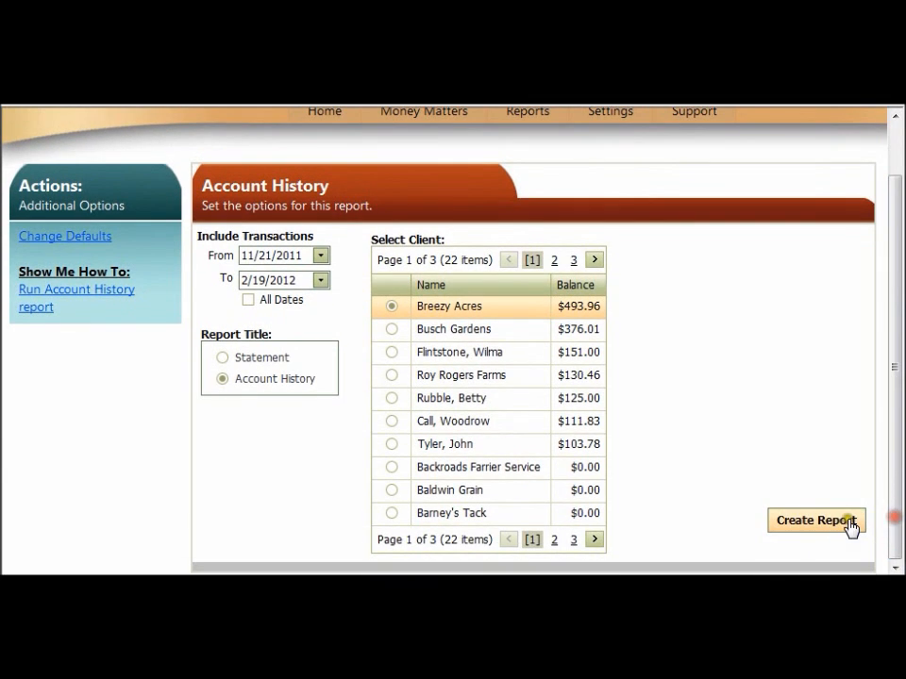
left_click(800, 527)
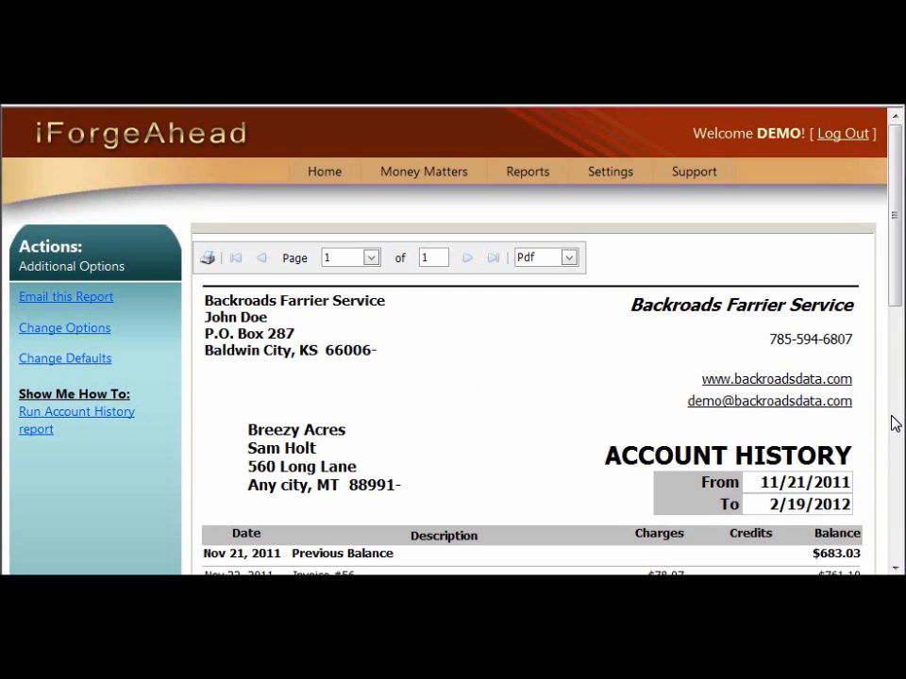
left_click_drag(890, 279, 889, 339)
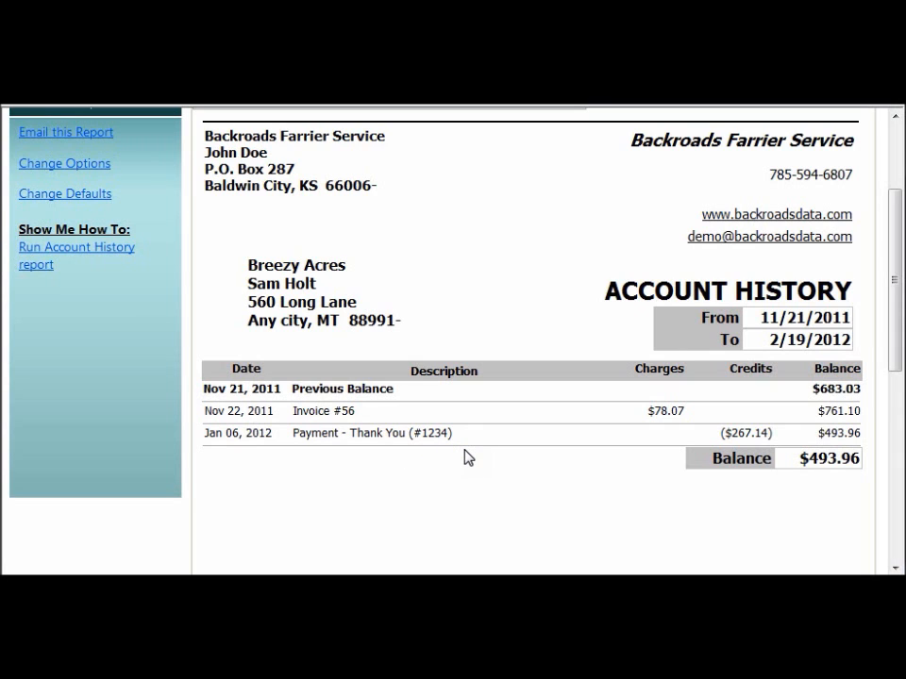
scroll(464, 445, "up", 3)
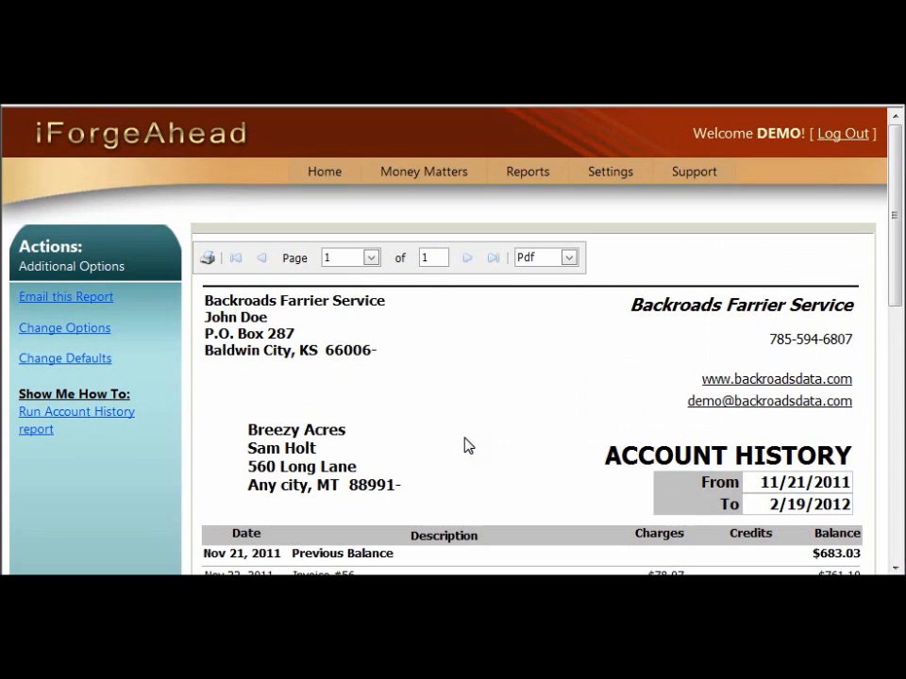
Open the list of received payments to examine the check details and the Include setting for each payment.
mouse_move(430, 175)
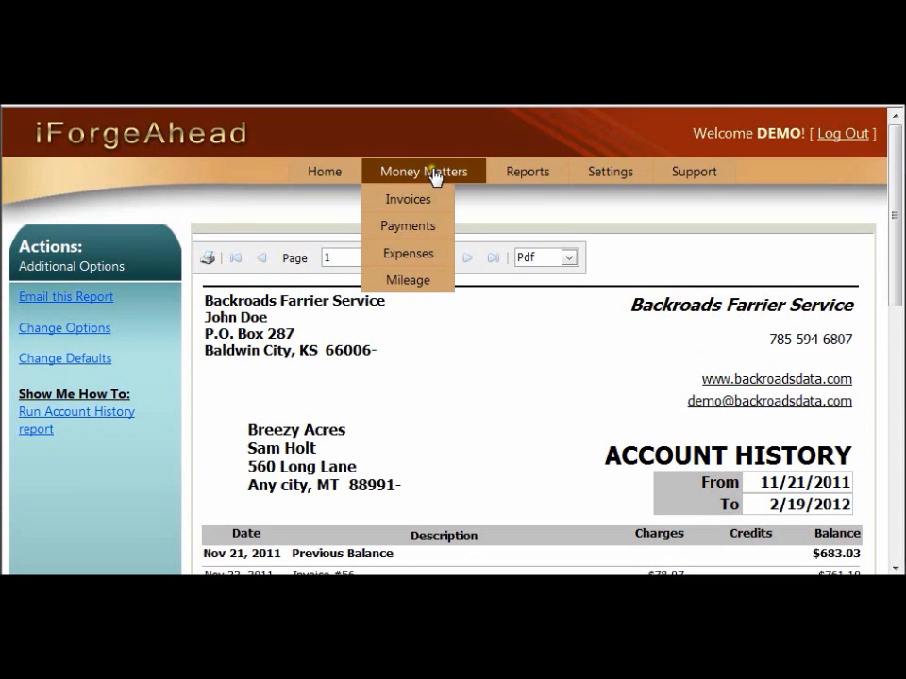
left_click(406, 229)
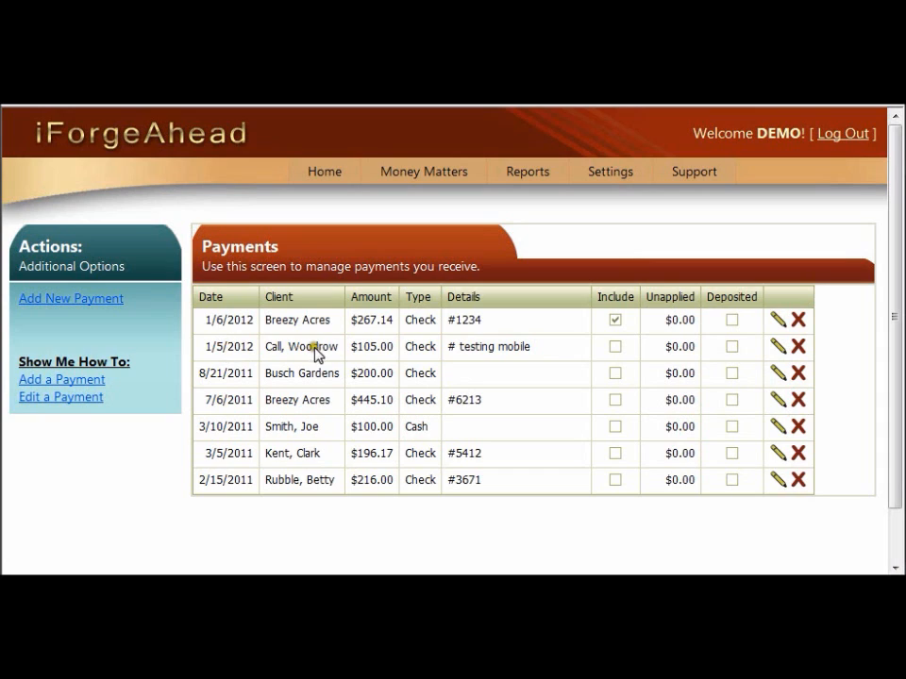
left_click(495, 359)
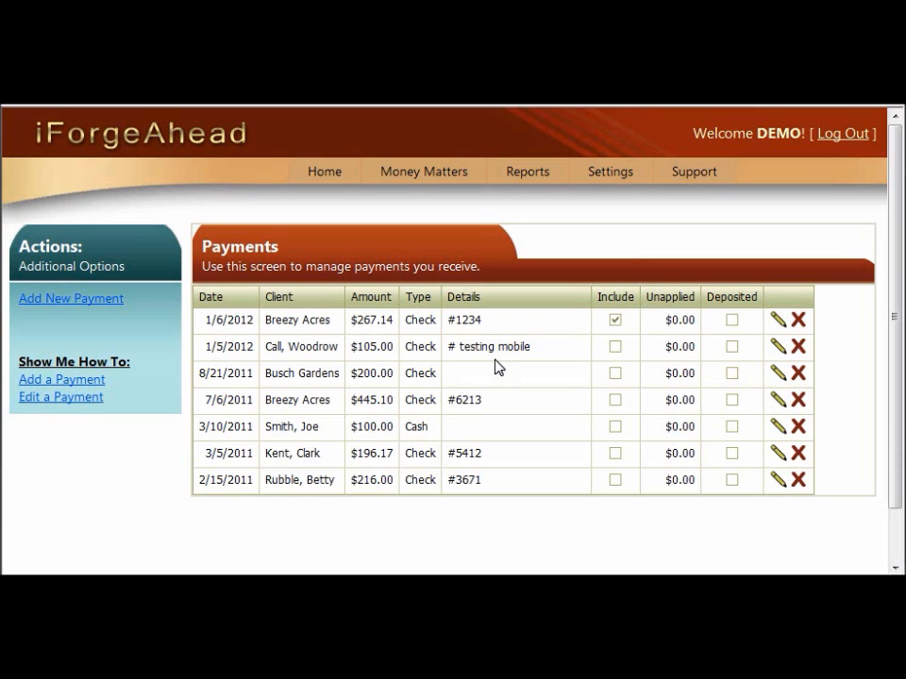